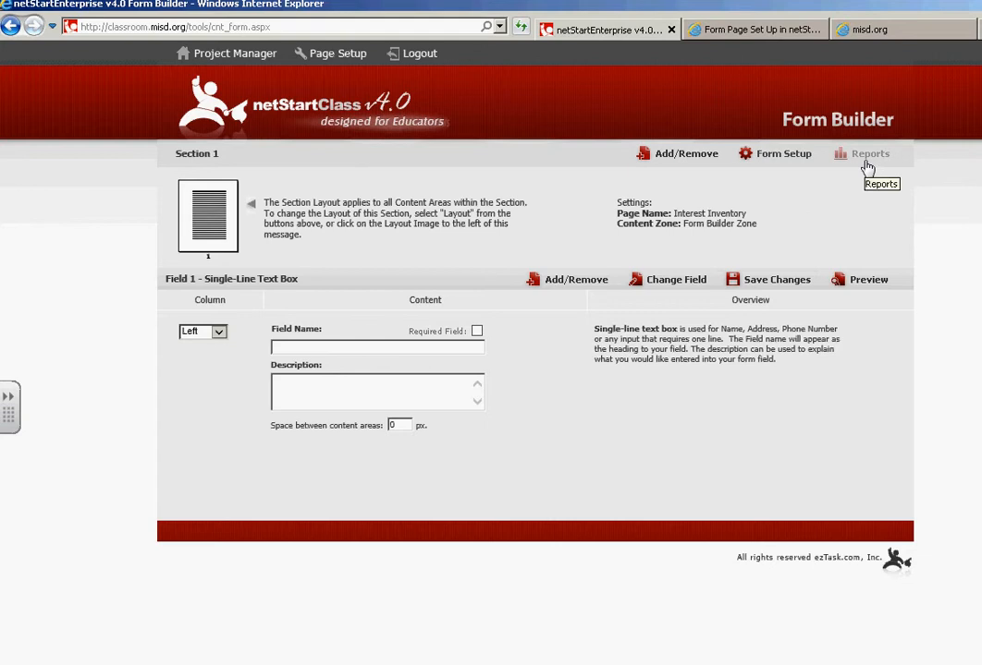
Change Field 1 from a single-line text box to the Radio Buttons field type.
{"action": "left_click", "coordinate": [670, 282]}
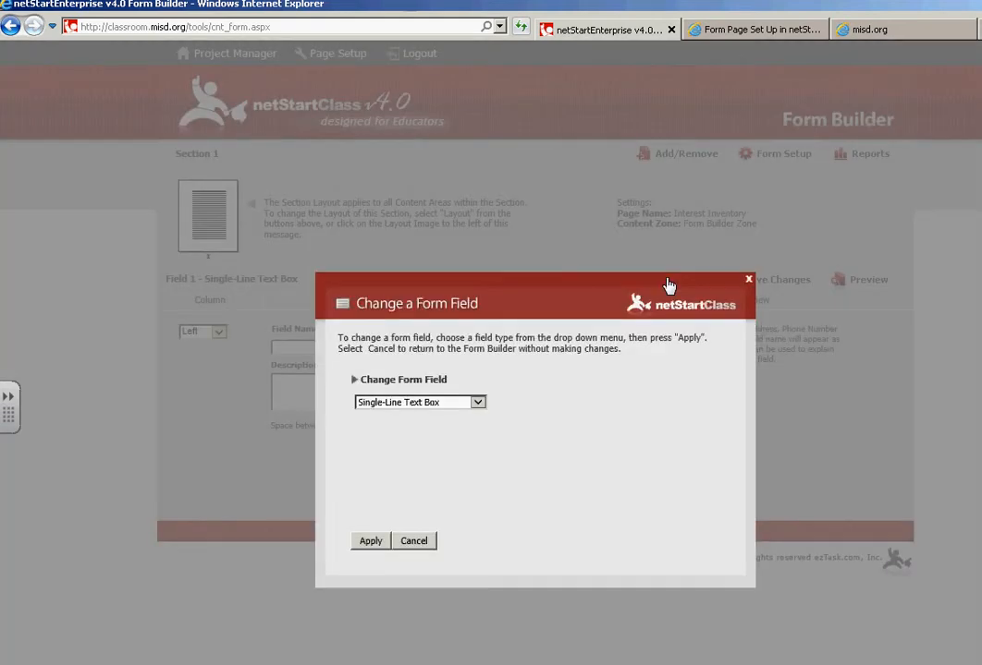
{"action": "left_click", "coordinate": [477, 402]}
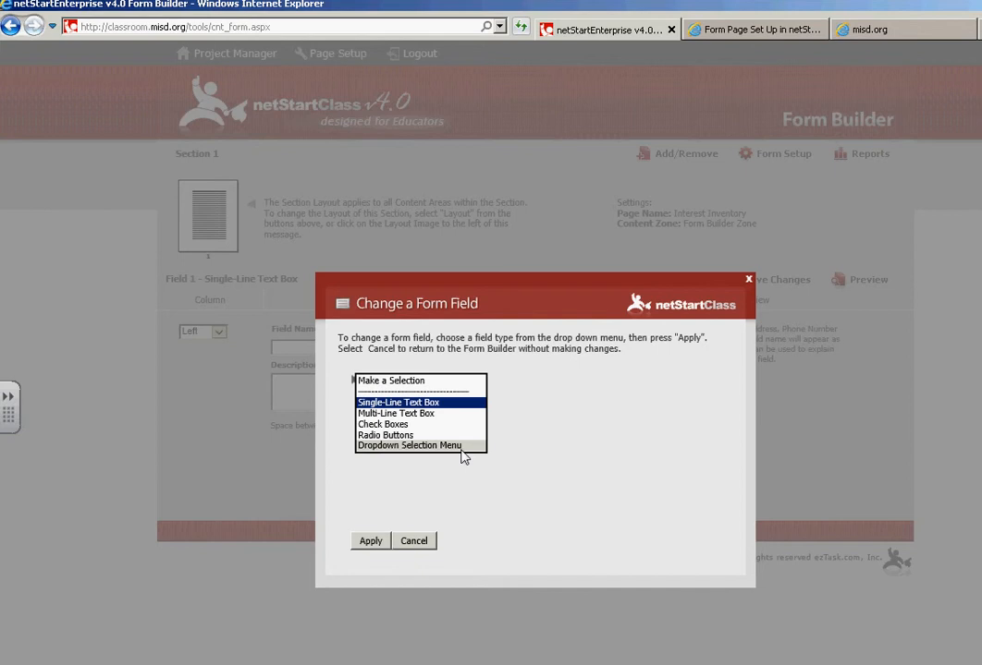
{"action": "left_click", "coordinate": [398, 436]}
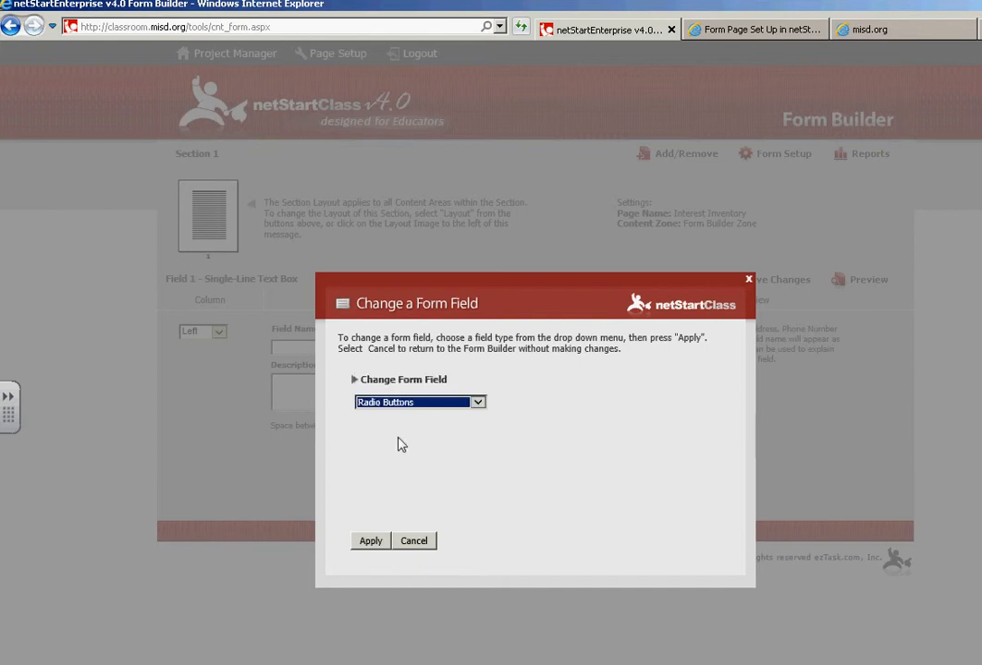
{"action": "left_click", "coordinate": [371, 544]}
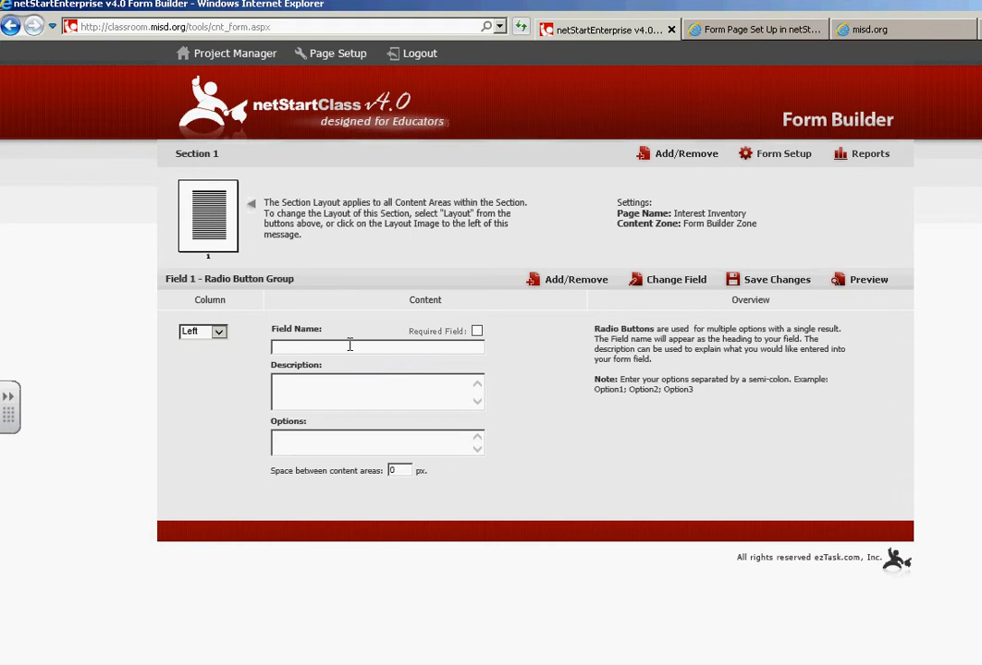
Name the radio button field "What is your favorite color?".
{"action": "left_click", "coordinate": [349, 346]}
{"action": "type", "text": "What isa"}
{"action": "key", "text": "BackSpace"}
{"action": "type", "text": "your favorite color?"}
Enter the radio button options "red; yellow; blue; purple" and save the field's changes.
{"action": "left_click", "coordinate": [427, 440]}
{"action": "type", "text": "red"}
{"action": "type", "text": "; yellow; b"}
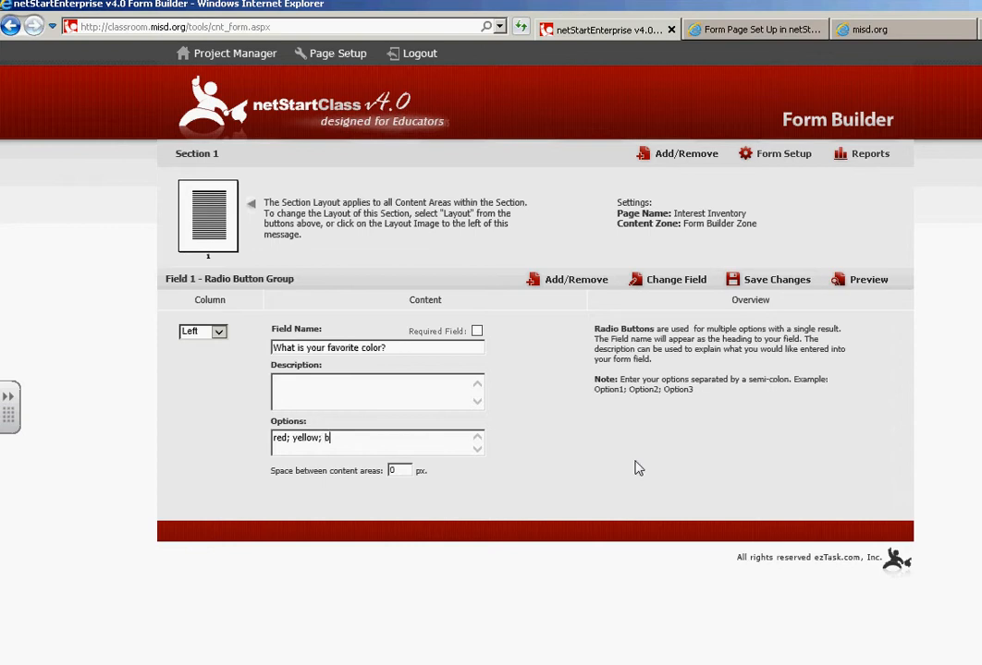
{"action": "type", "text": "lue; purpl"}
{"action": "key", "text": "BackSpace"}
{"action": "key", "text": "BackSpace"}
{"action": "type", "text": "le"}
{"action": "left_click", "coordinate": [776, 285]}
Set the radio button field's space between content areas to 10 px, preview the form page and close the preview.
{"action": "double_click", "coordinate": [399, 471]}
{"action": "type", "text": "10"}
{"action": "left_click", "coordinate": [865, 286]}
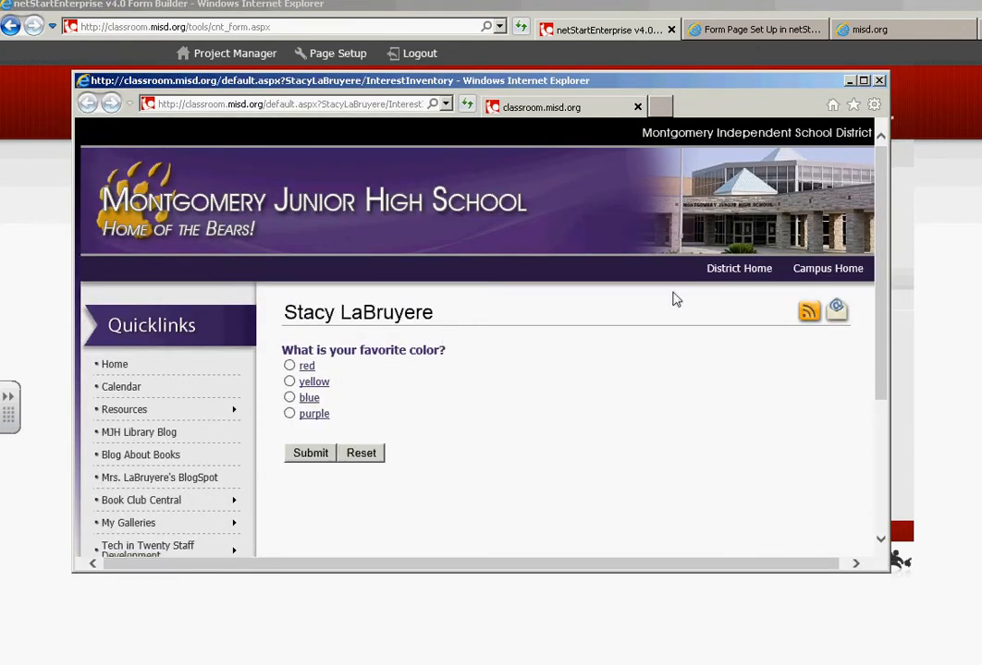
{"action": "left_click", "coordinate": [879, 82]}
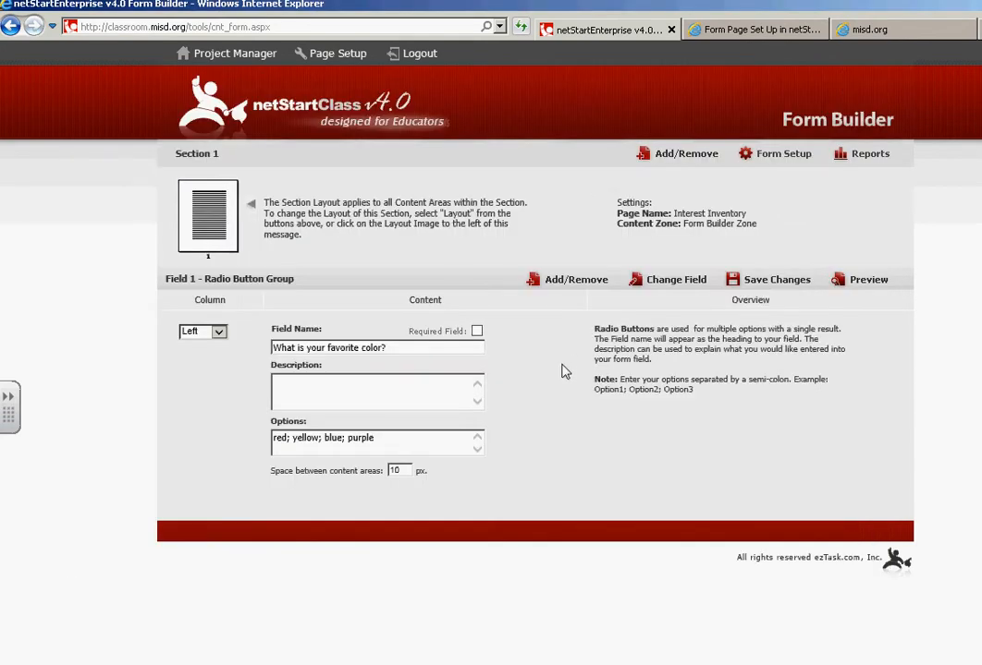
Make the favorite color field required and add a Check Boxes field placed after it.
{"action": "left_click", "coordinate": [477, 330]}
{"action": "left_click", "coordinate": [584, 280]}
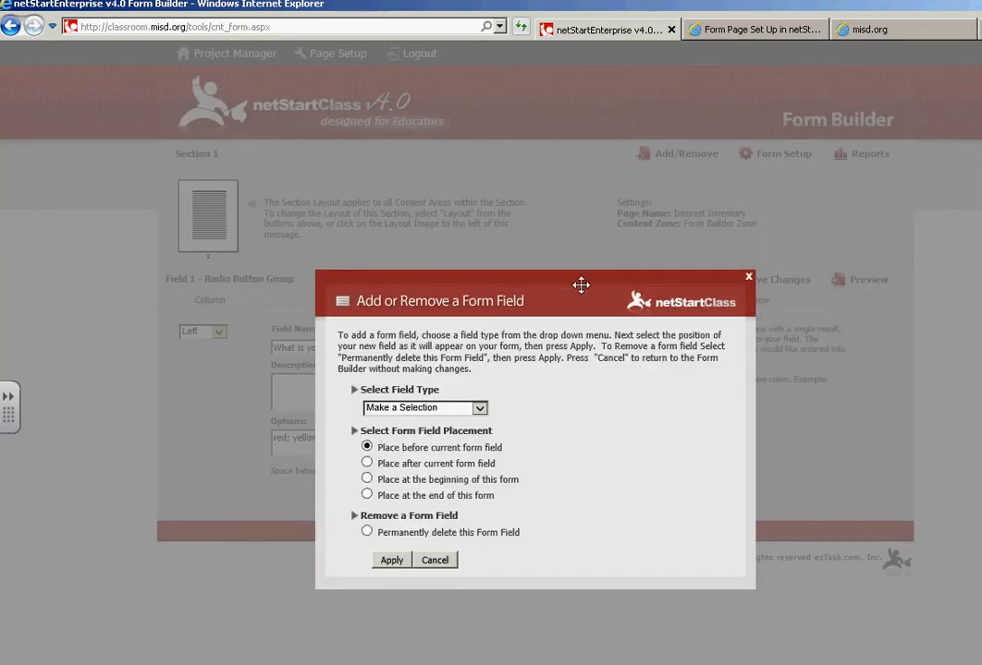
{"action": "left_click", "coordinate": [479, 408]}
{"action": "left_click", "coordinate": [431, 451]}
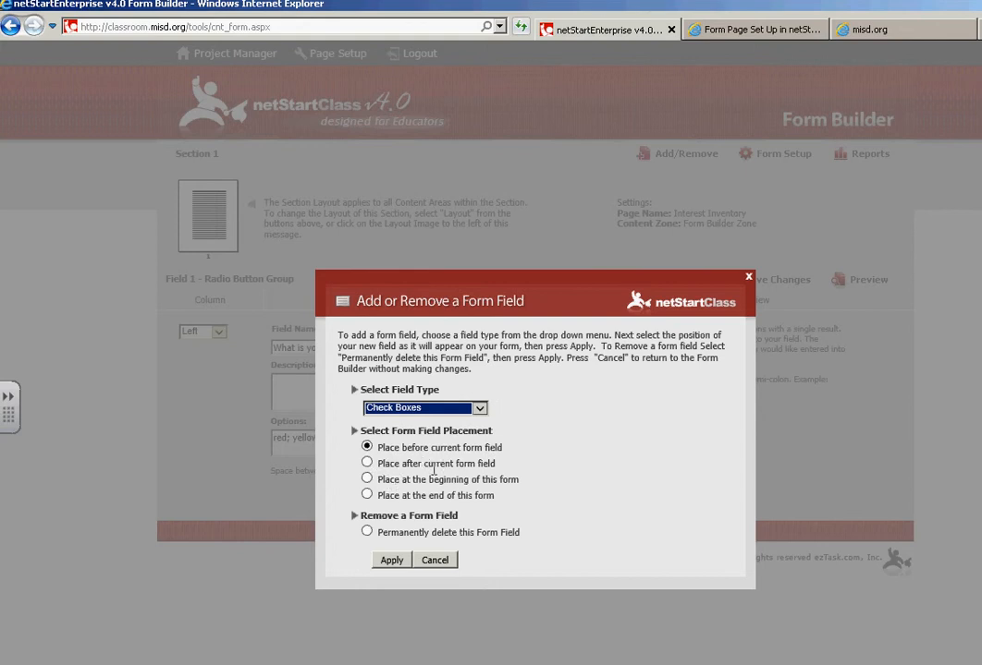
{"action": "left_click", "coordinate": [367, 464]}
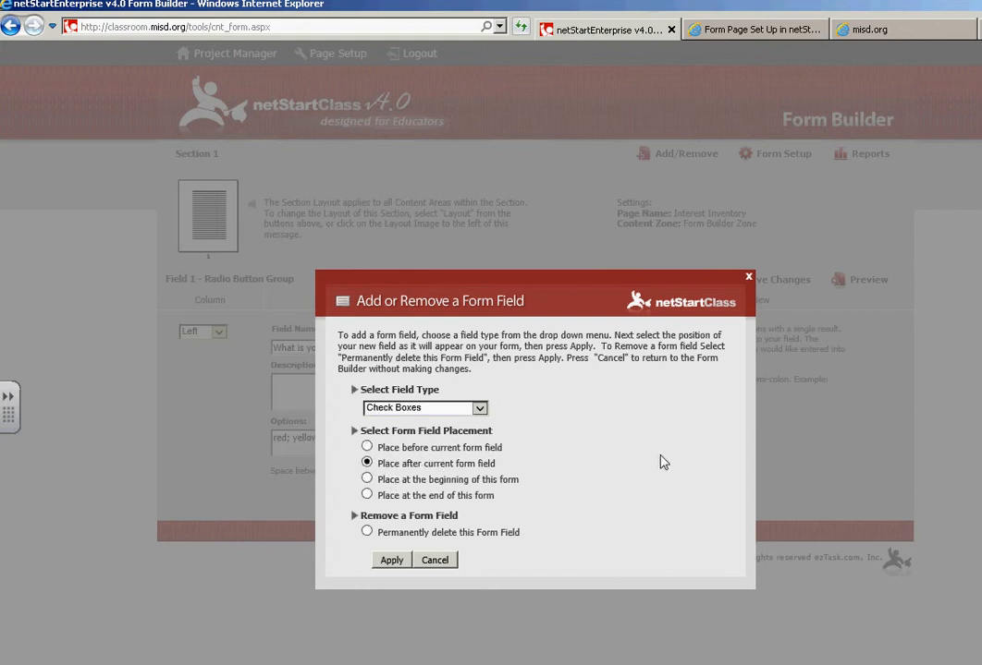
{"action": "left_click", "coordinate": [391, 561]}
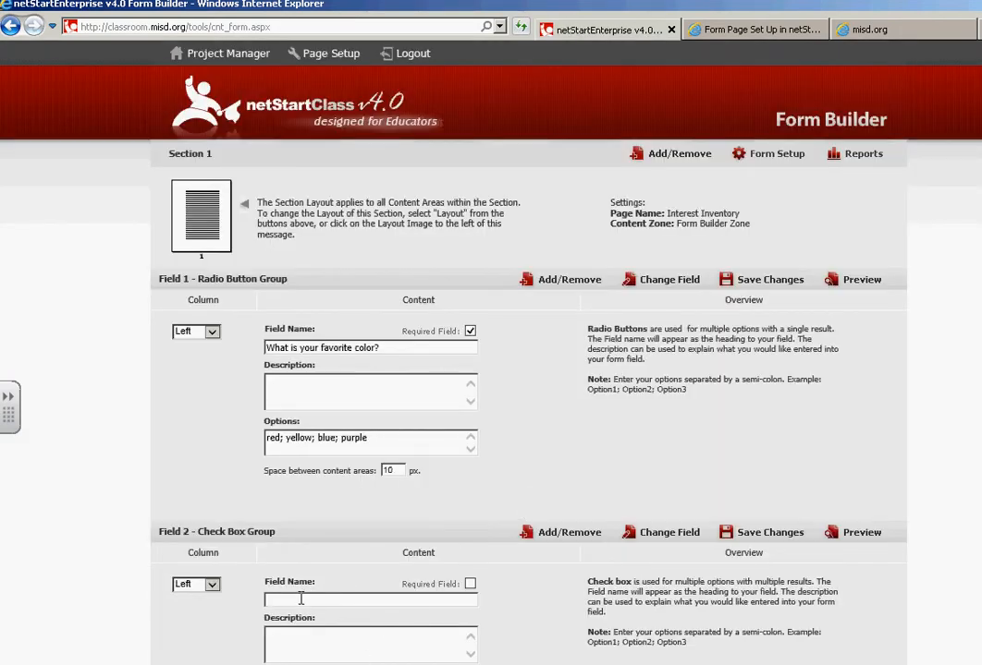
Name the check box field "Choose your top 3 favorite sports.", list golf, tennis, swimming, football, basketball, volleyball and cross country as options, and save.
{"action": "left_click", "coordinate": [297, 599]}
{"action": "type", "text": "Choose your top 3 favo"}
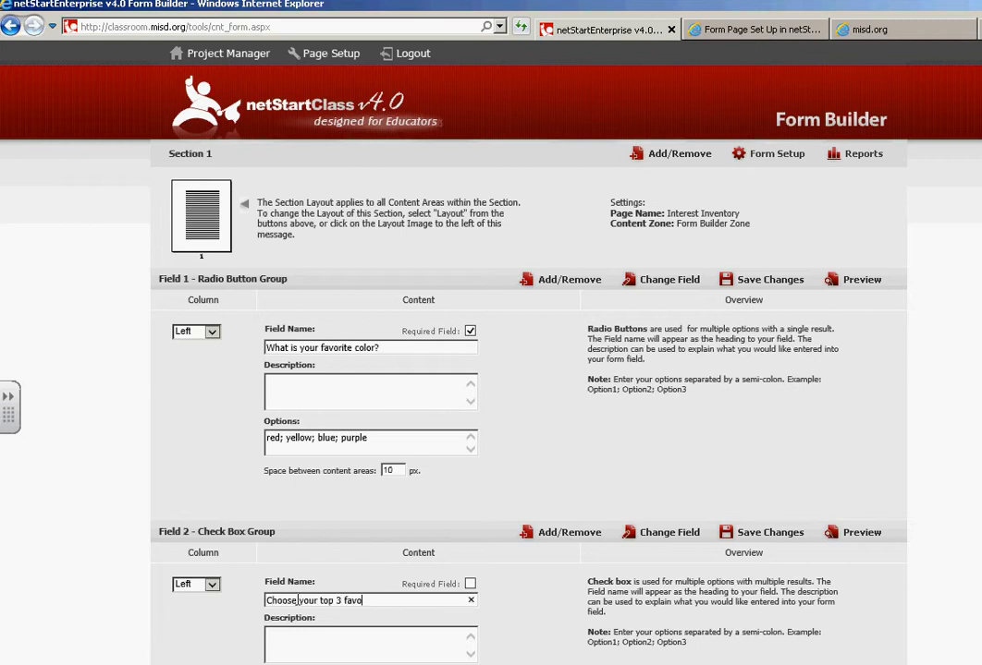
{"action": "type", "text": "rite sports."}
{"action": "left_click", "coordinate": [391, 498]}
{"action": "left_click", "coordinate": [724, 538]}
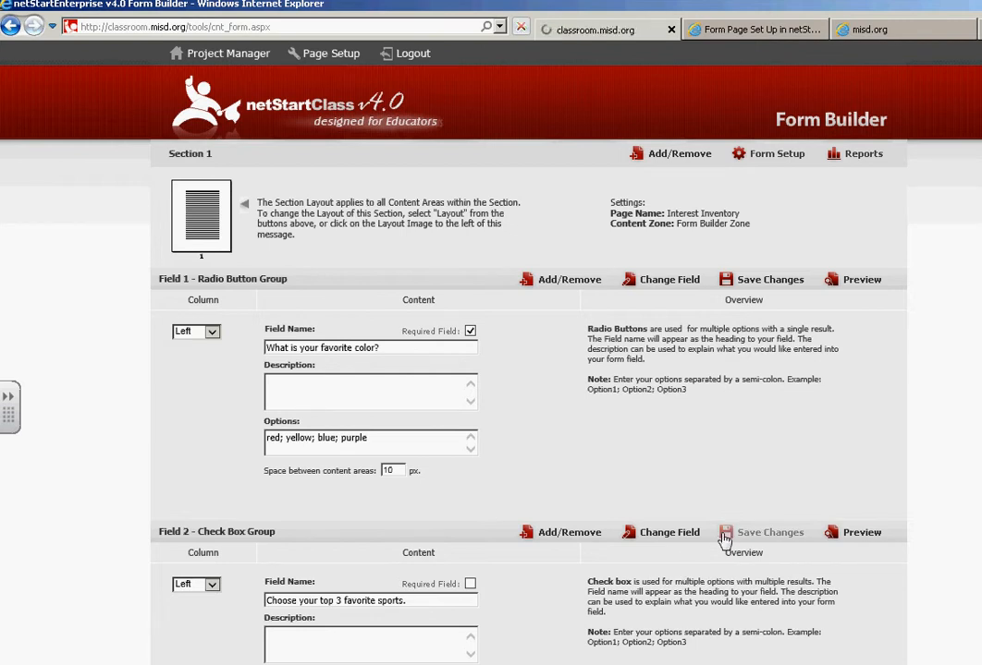
Preview the form page to check the color and sports questions, then close the preview.
{"action": "left_click", "coordinate": [847, 541]}
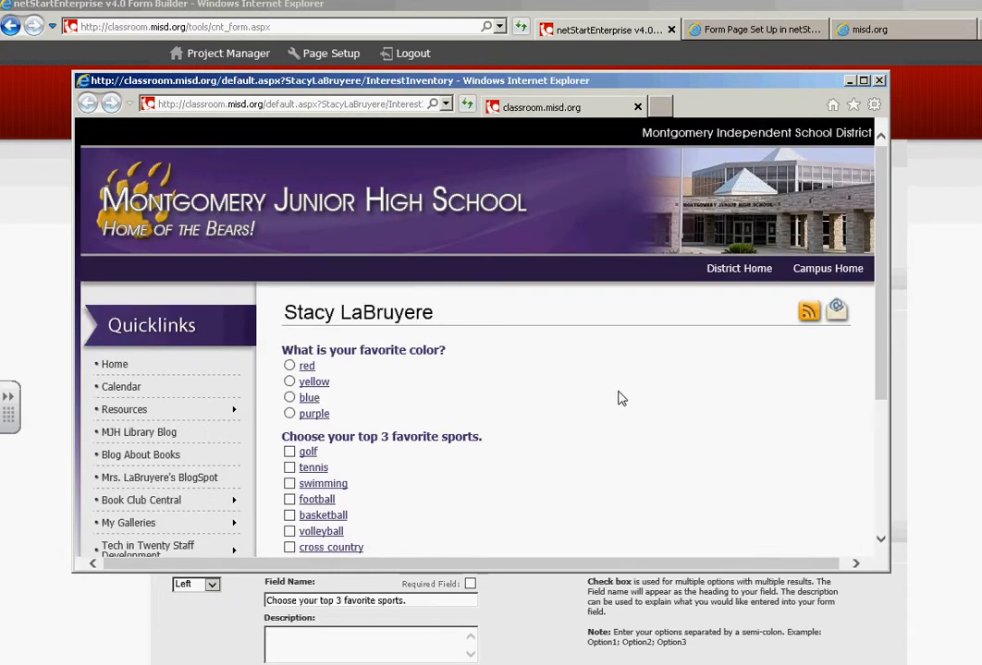
{"action": "scroll", "coordinate": [621, 399], "scroll_direction": "down", "scroll_amount": 1}
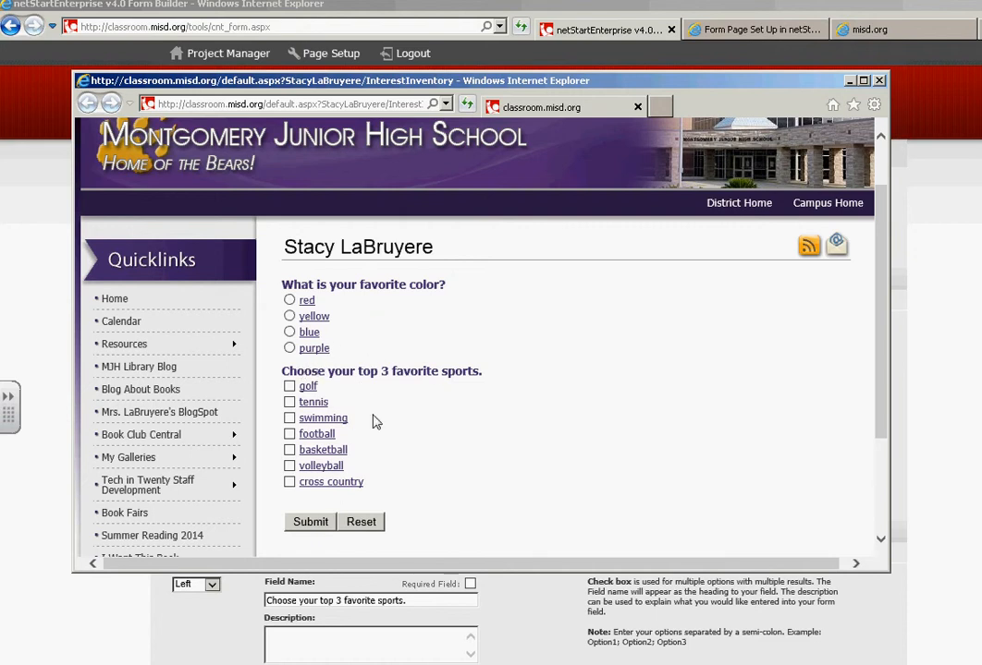
{"action": "left_click", "coordinate": [879, 81]}
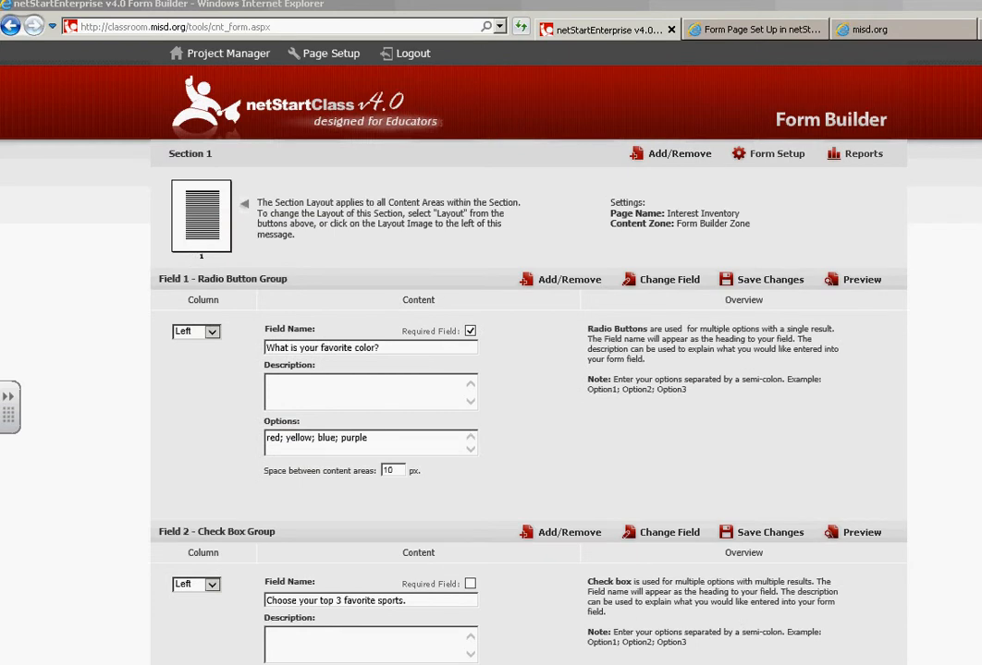
{"action": "left_click", "coordinate": [576, 539]}
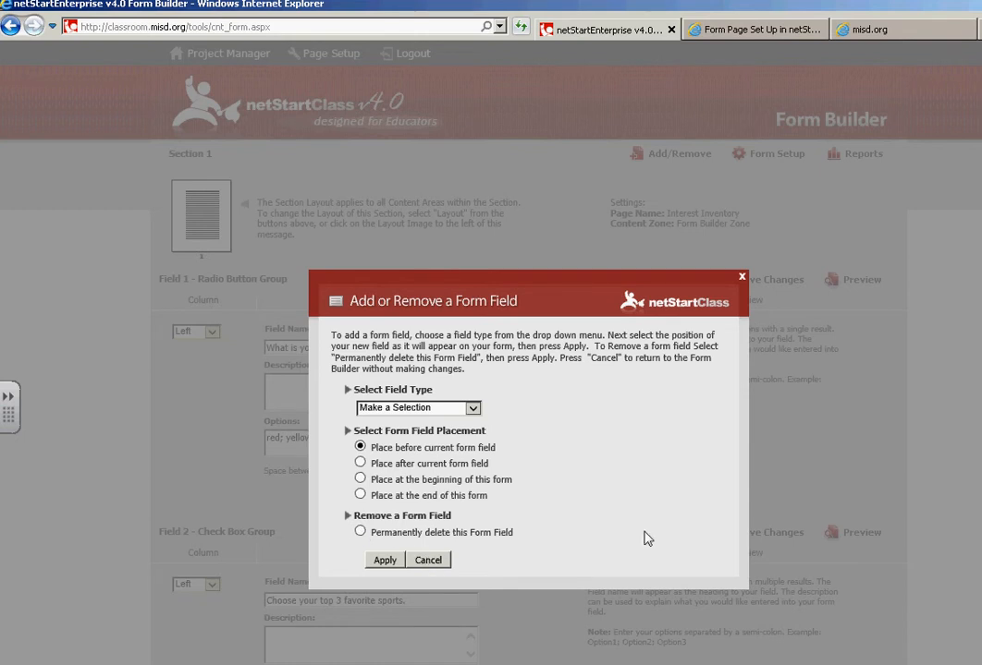
{"action": "left_click", "coordinate": [430, 561]}
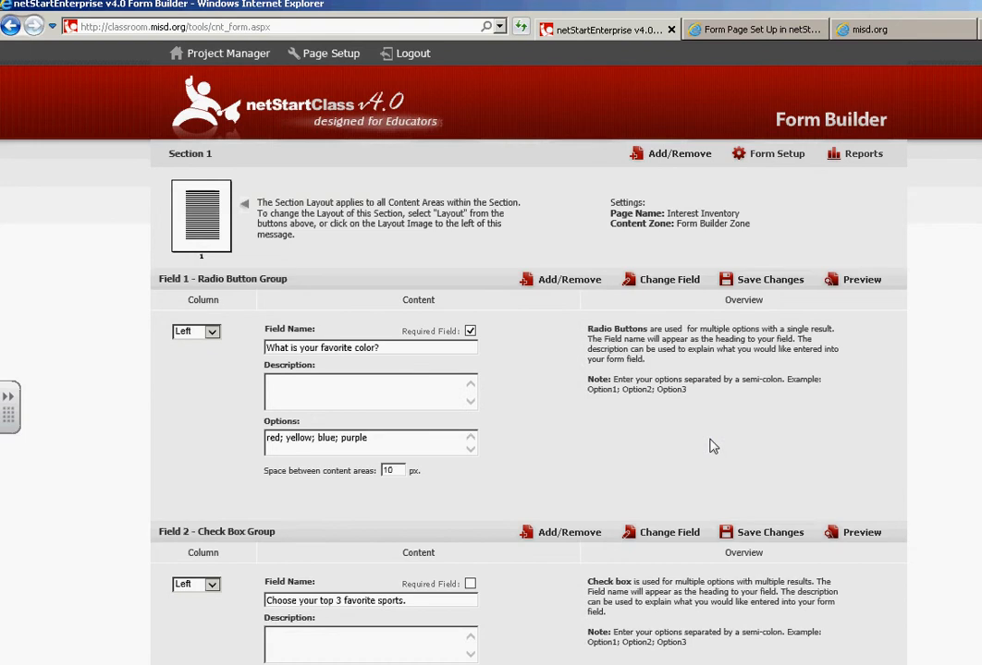